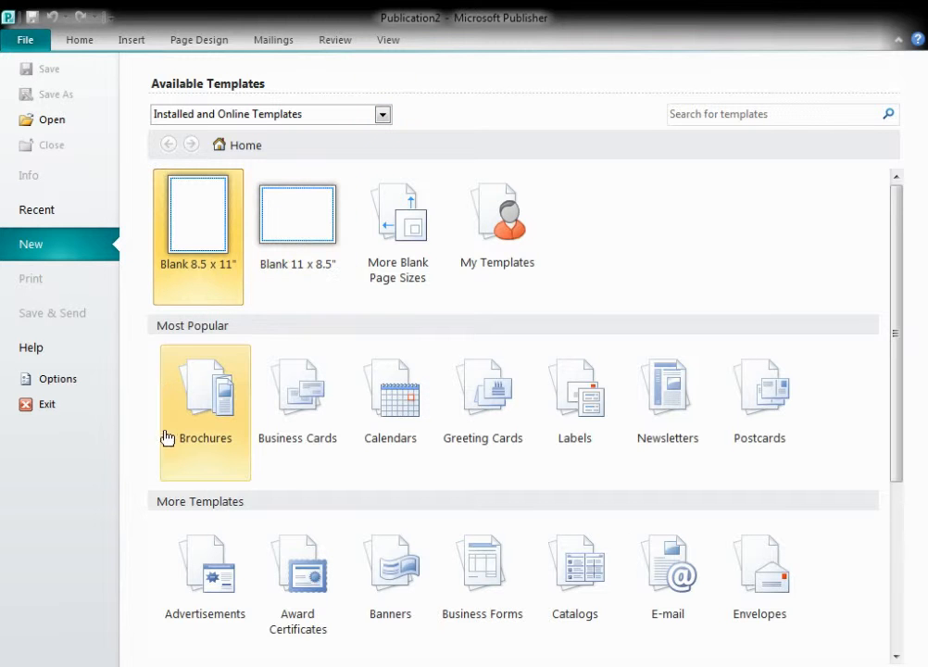
Create a publication from the "Business tri-fold brochure (Soft Blue design)" template in the Brochures category
click(212, 419)
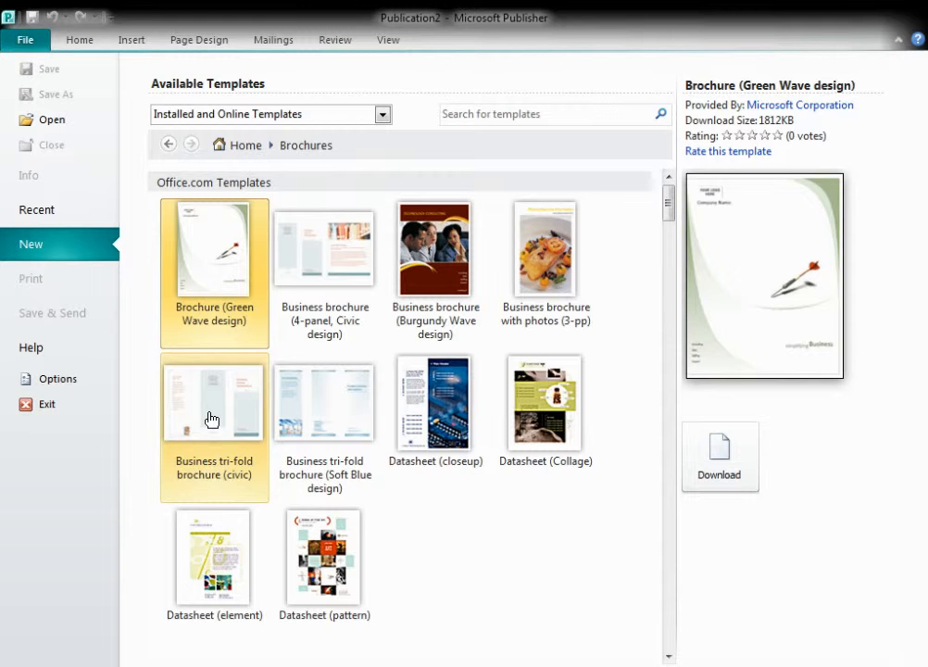
click(330, 400)
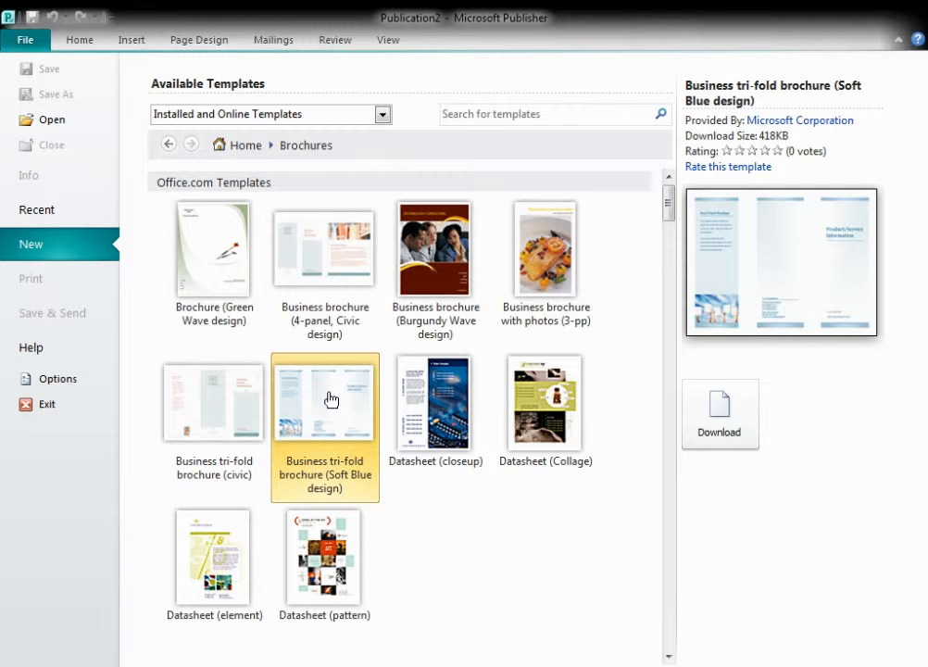
click(730, 426)
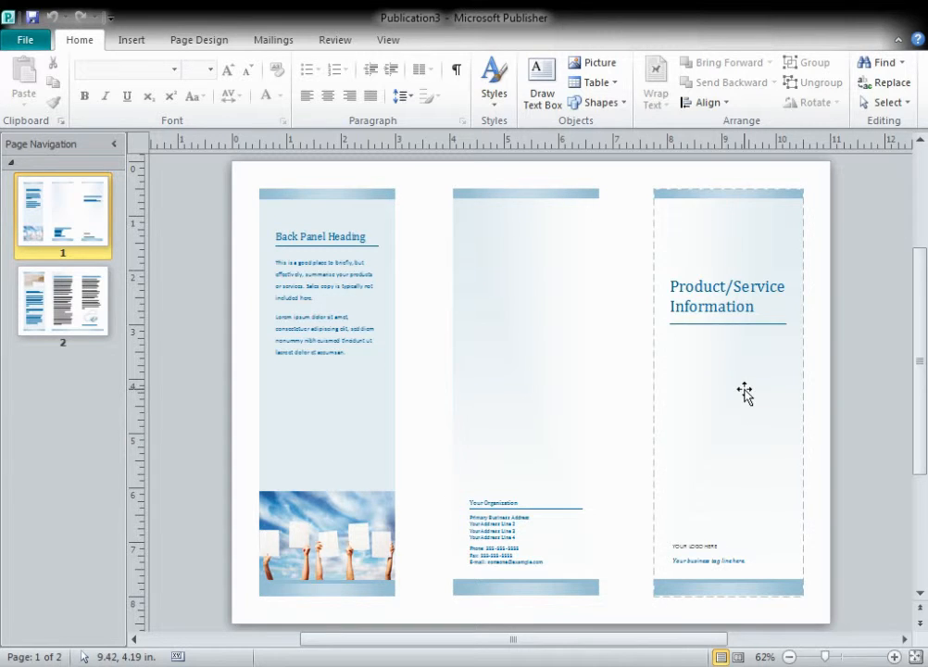
Replace the cover panel title on page 1 with "Troubleshooting Brochure" and widen its text box to about 2.92 in
click(45, 305)
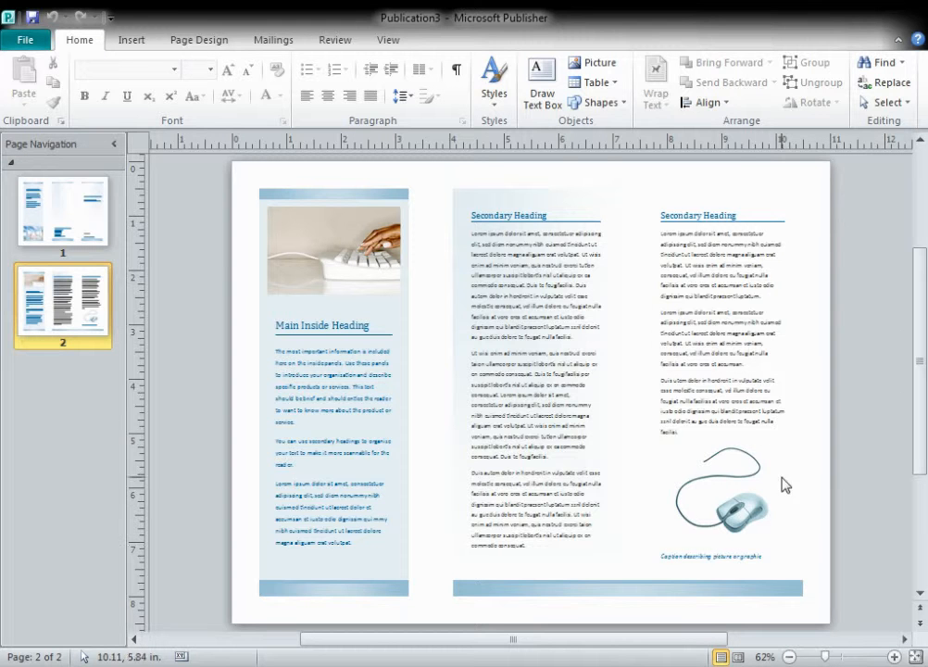
click(62, 214)
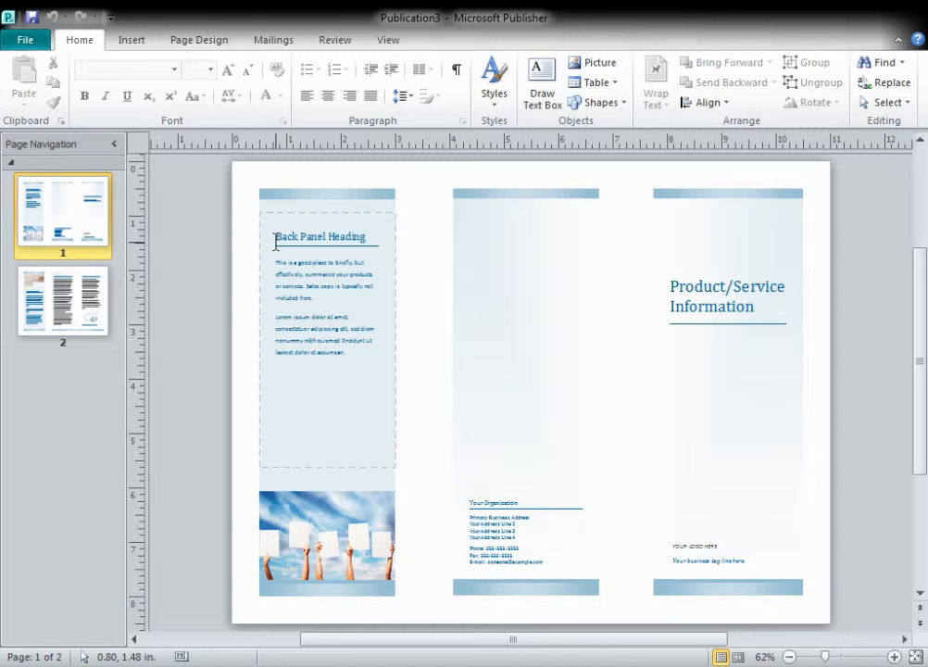
click(712, 303)
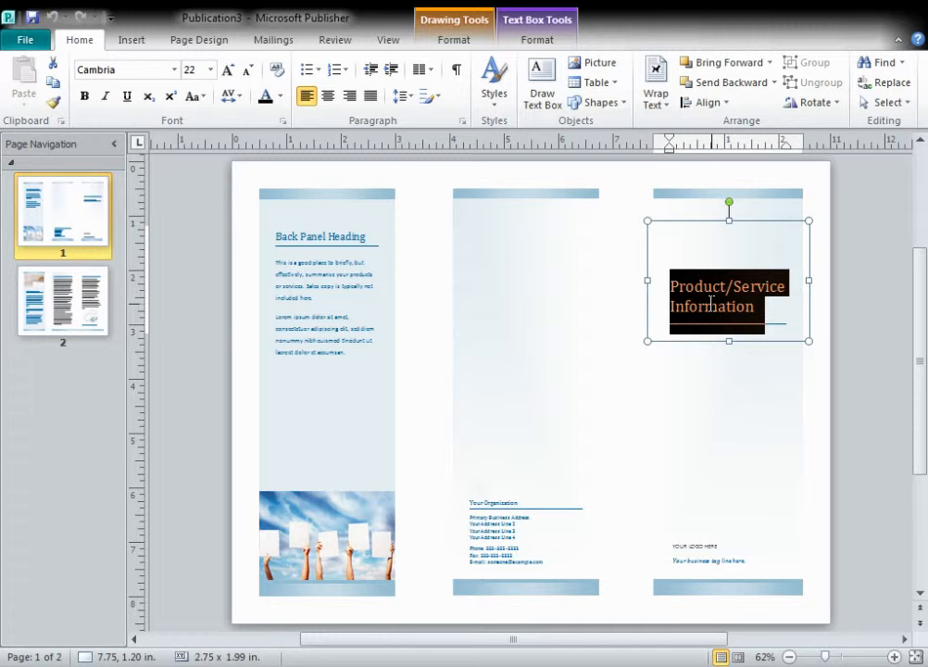
text(T)
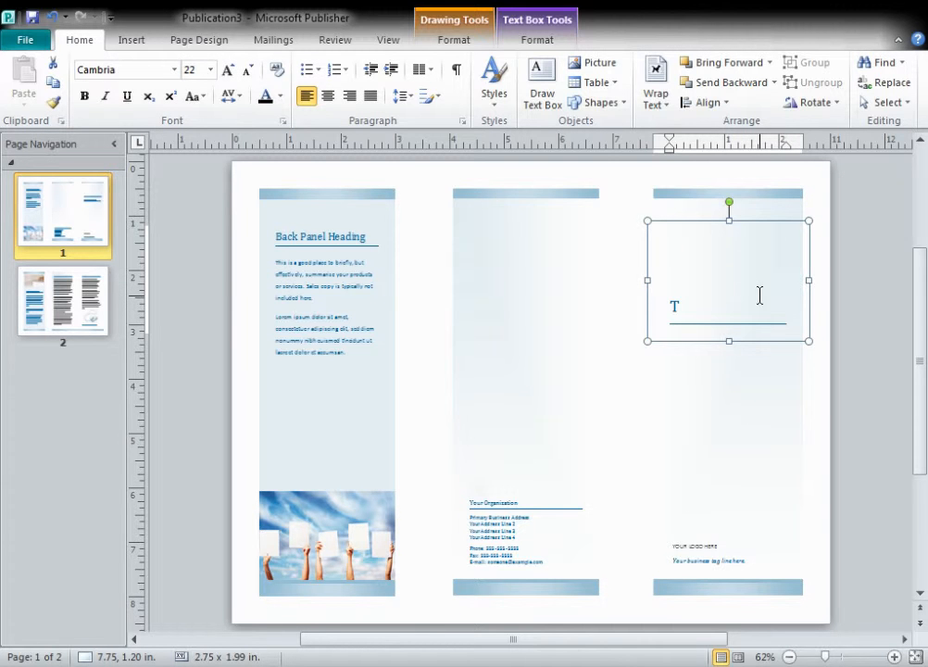
text(roublesho)
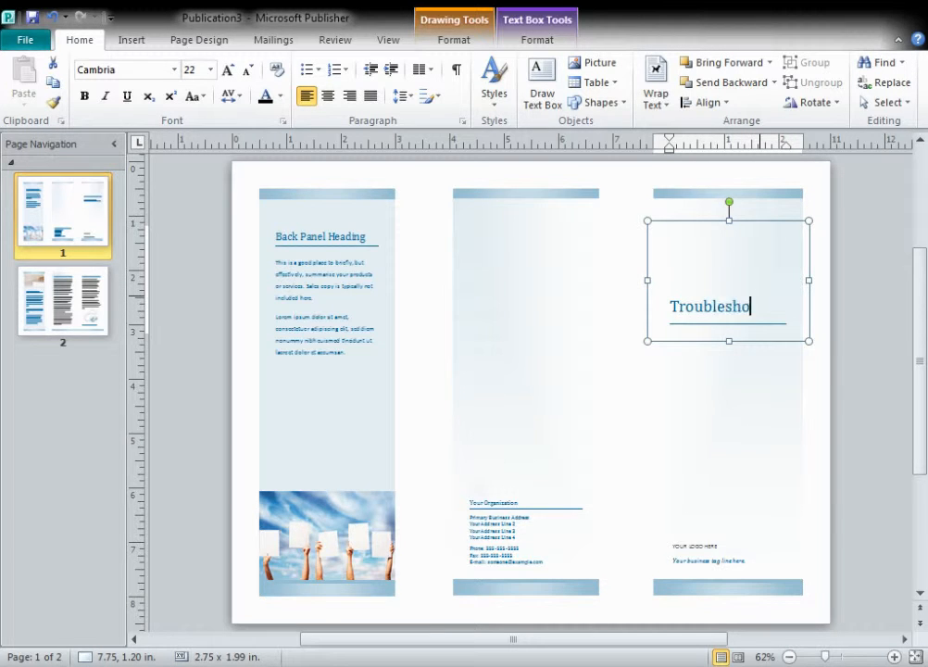
text(oting)
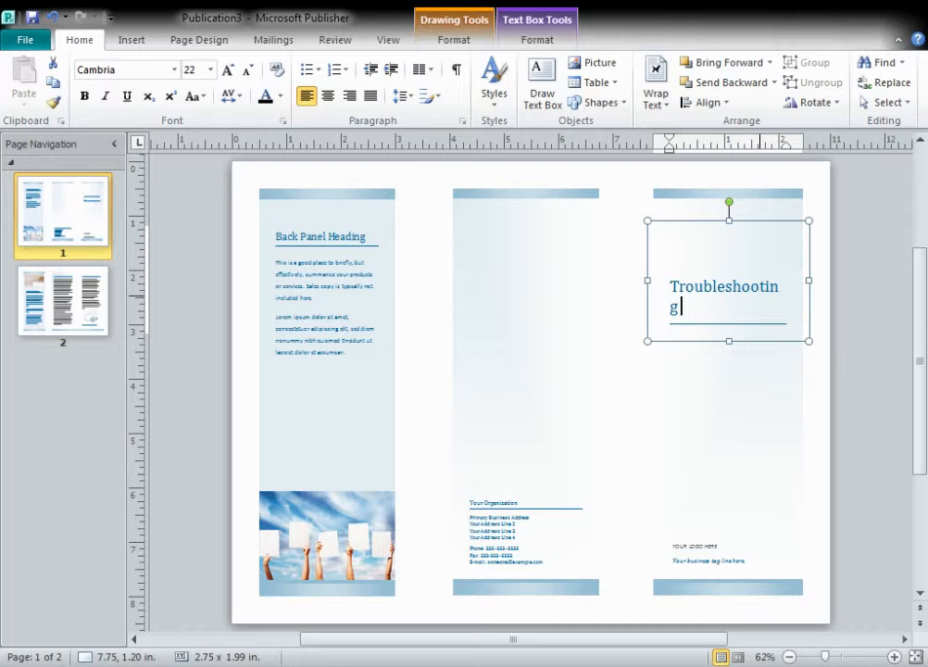
text( Brochure)
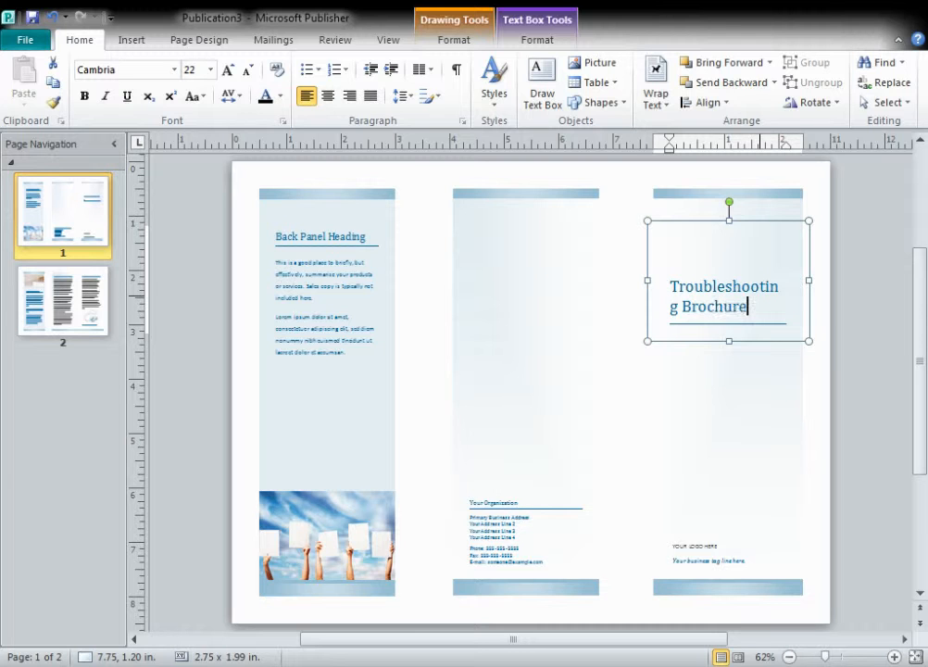
click(810, 278)
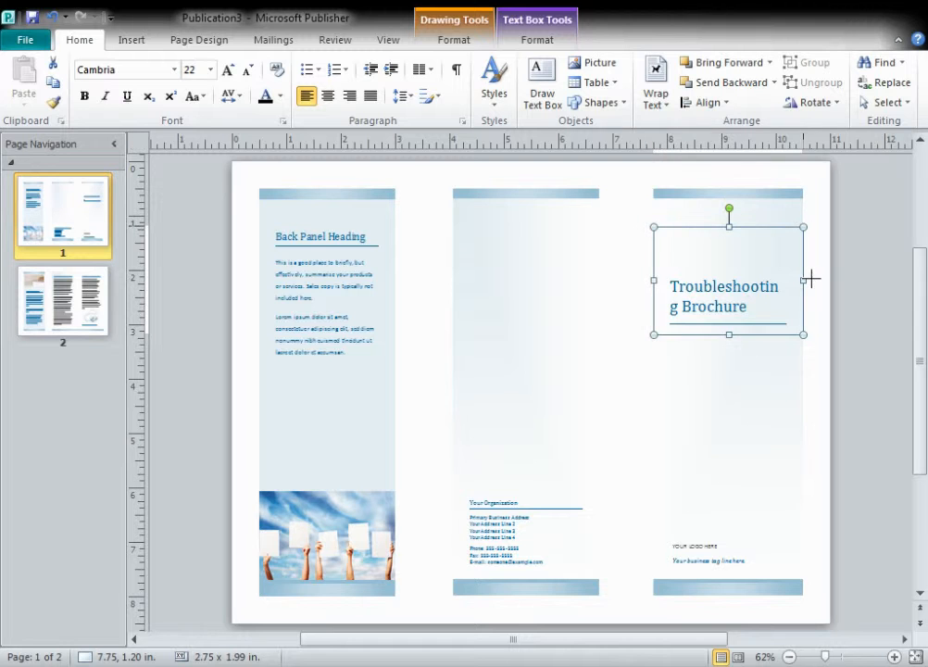
drag(811, 277, 820, 277)
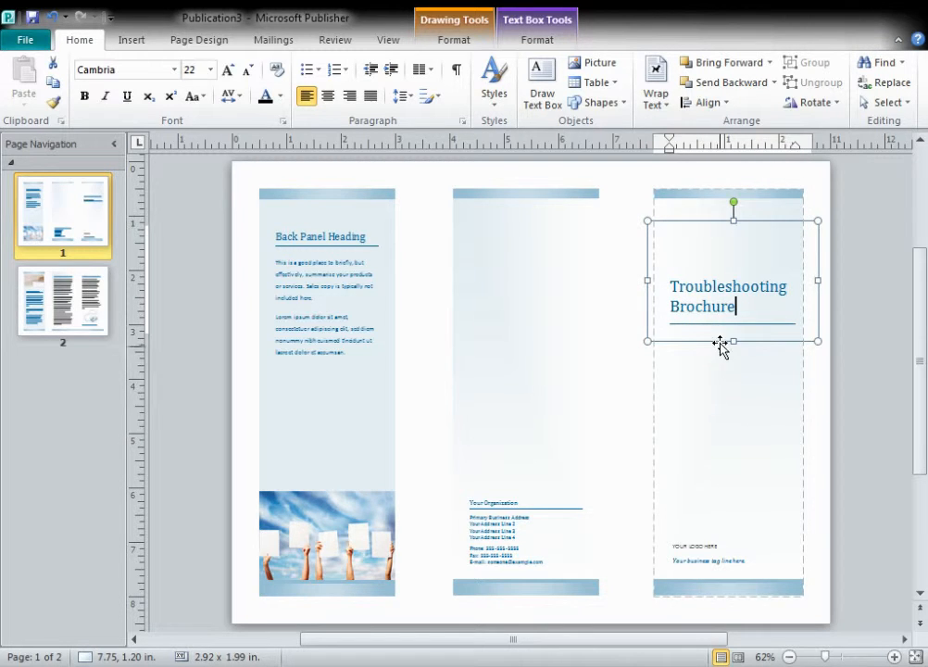
Delete the logo placeholder from the cover panel and replace the business tag line with "Career Prep A 2nd period"
click(710, 544)
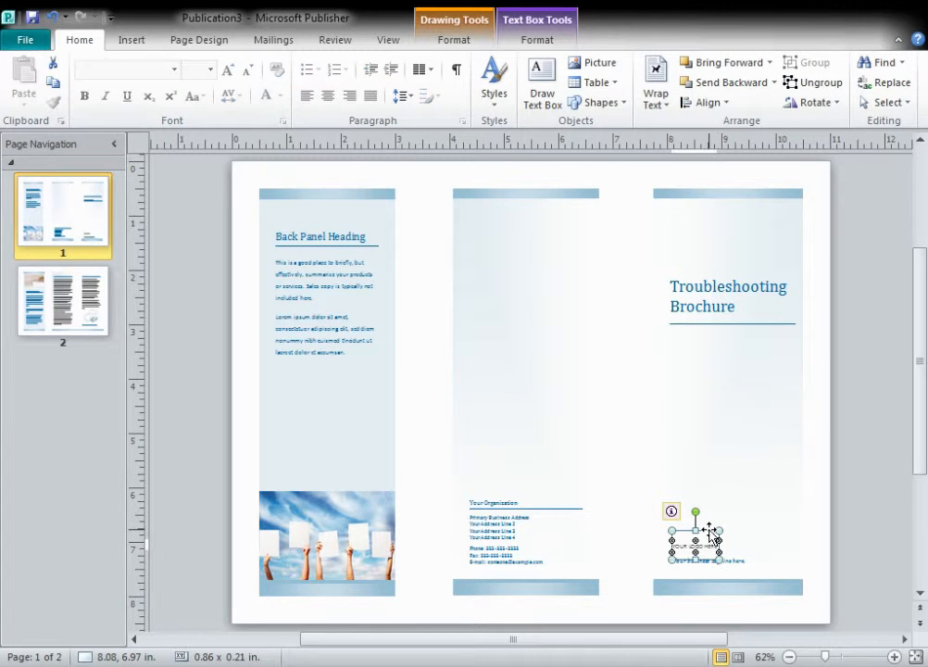
key(Delete)
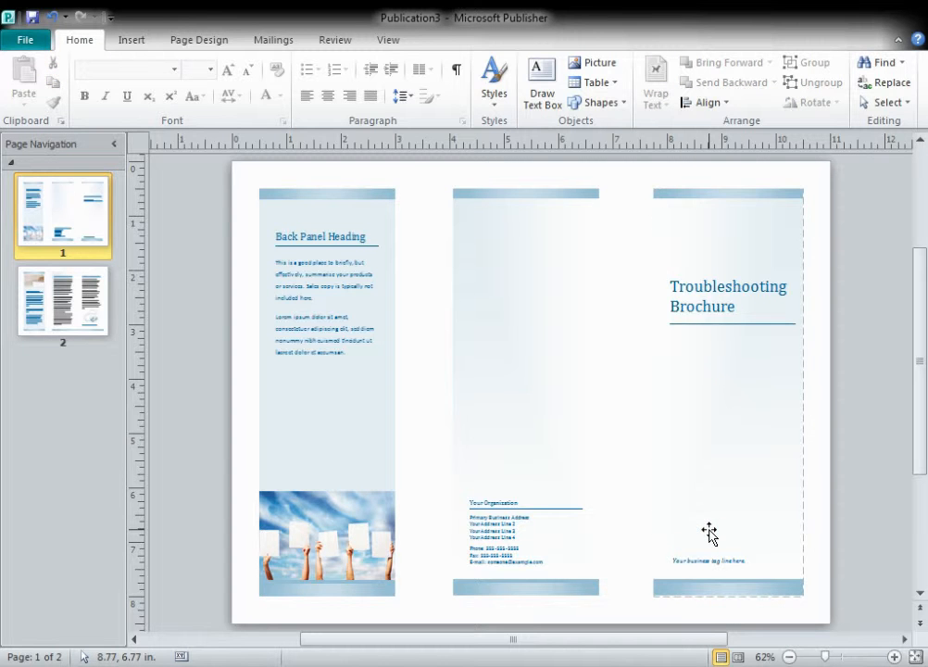
click(755, 561)
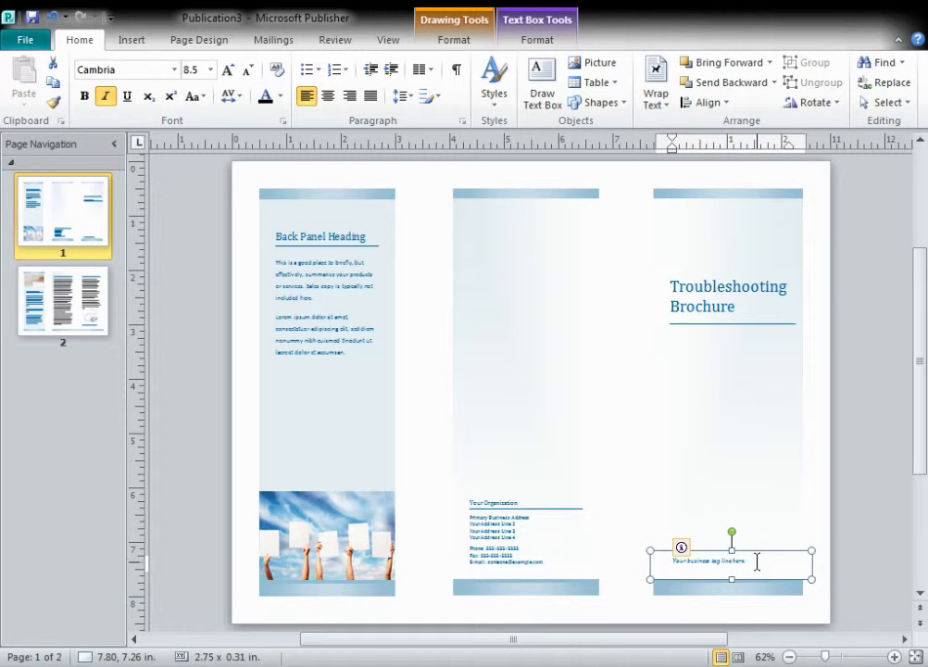
click(756, 561)
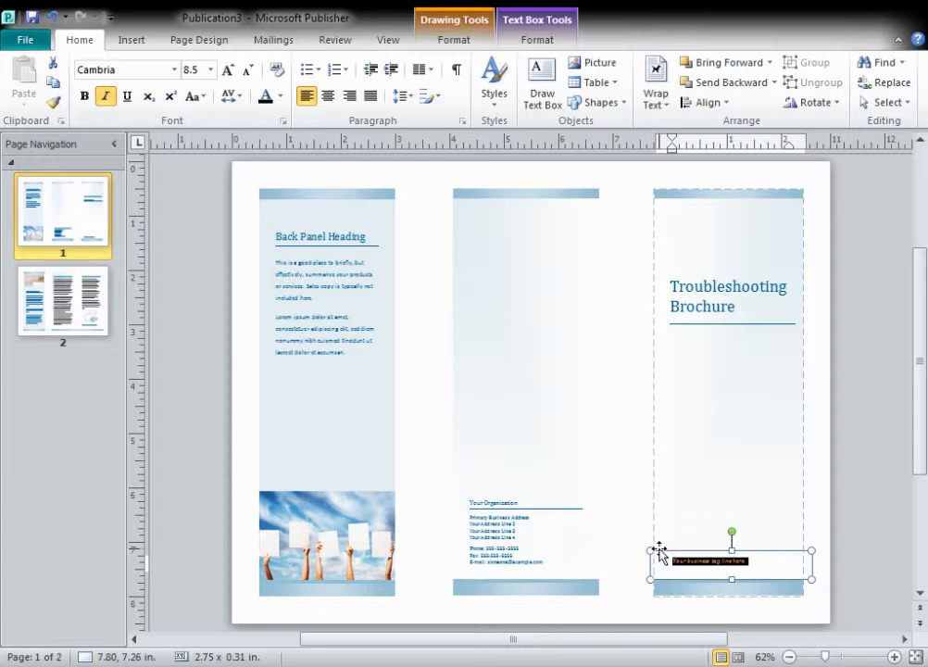
text(Career Br)
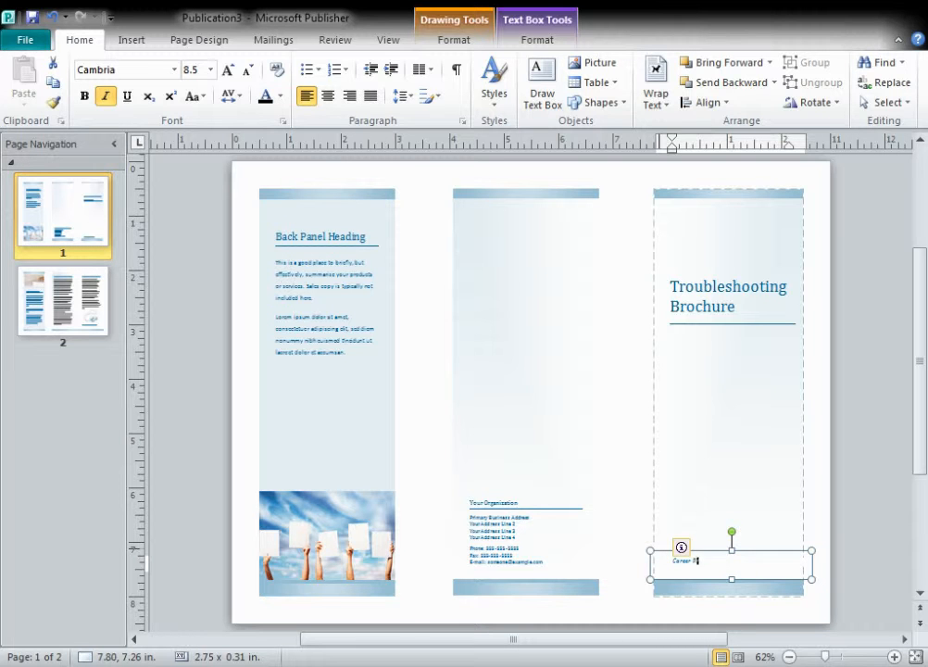
text(ep A 2nd period)
key(Return)
key(ctrl+a)
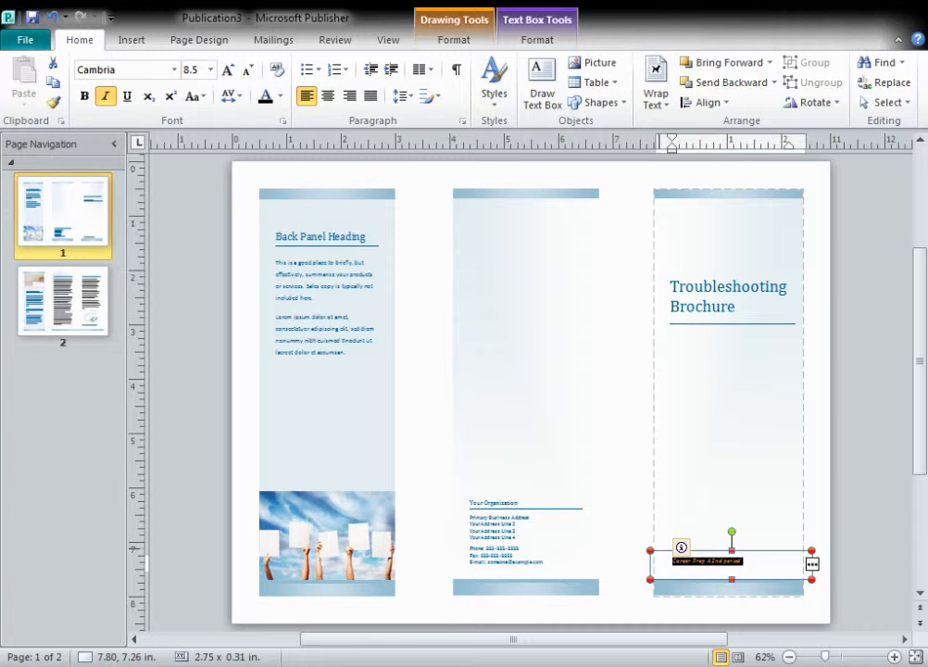
click(820, 512)
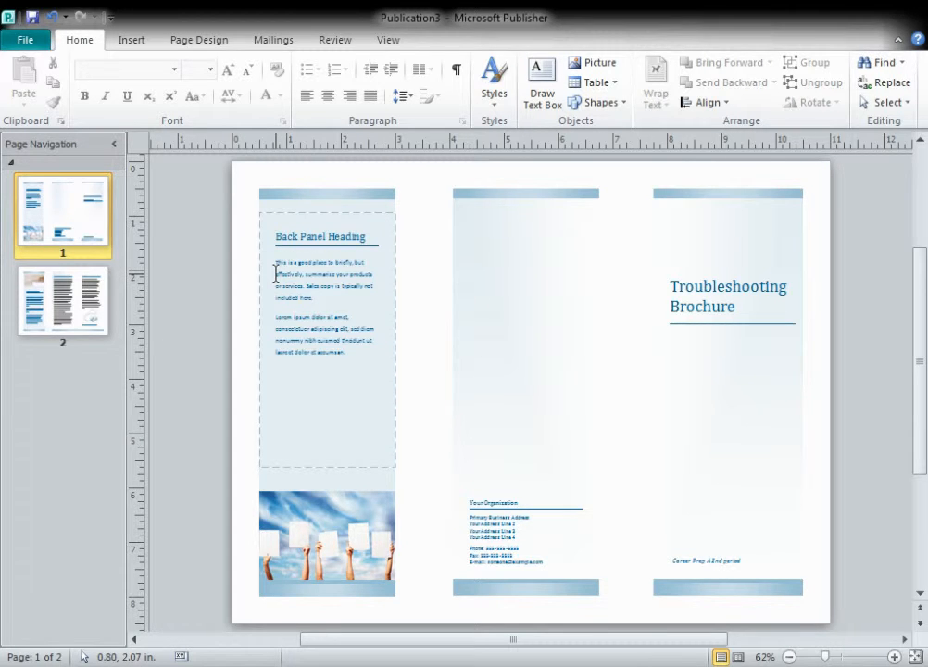
On page 2, change the middle panel's heading to "What to Do If . . ." and delete the placeholder body text beneath it
click(46, 278)
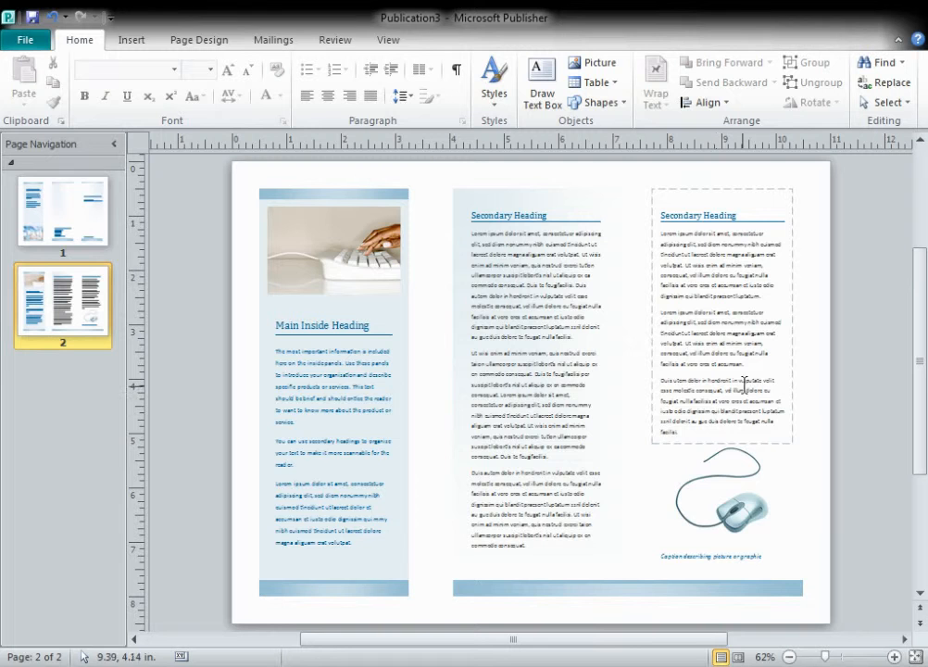
click(51, 203)
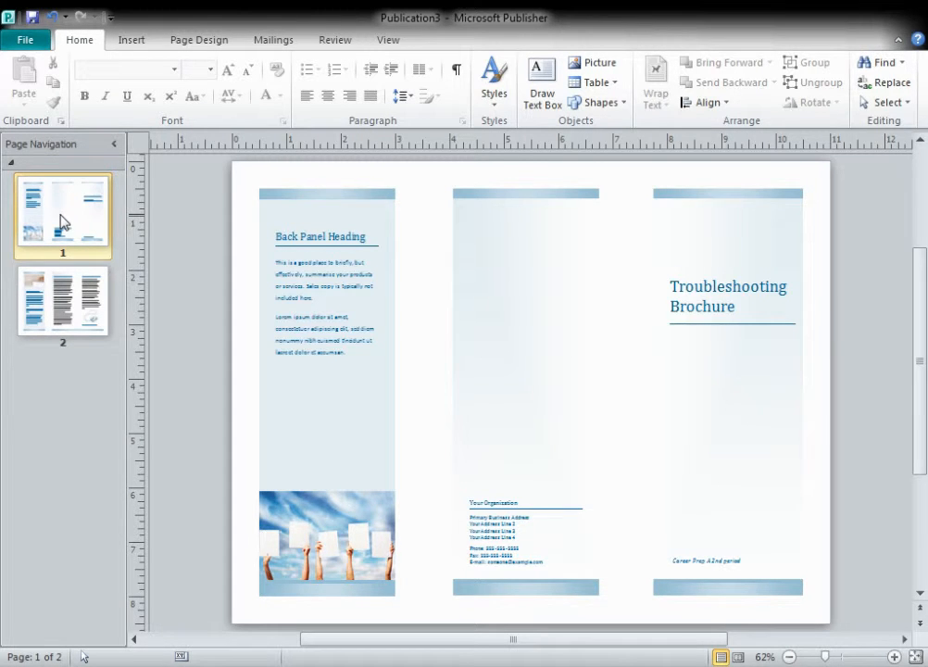
click(63, 315)
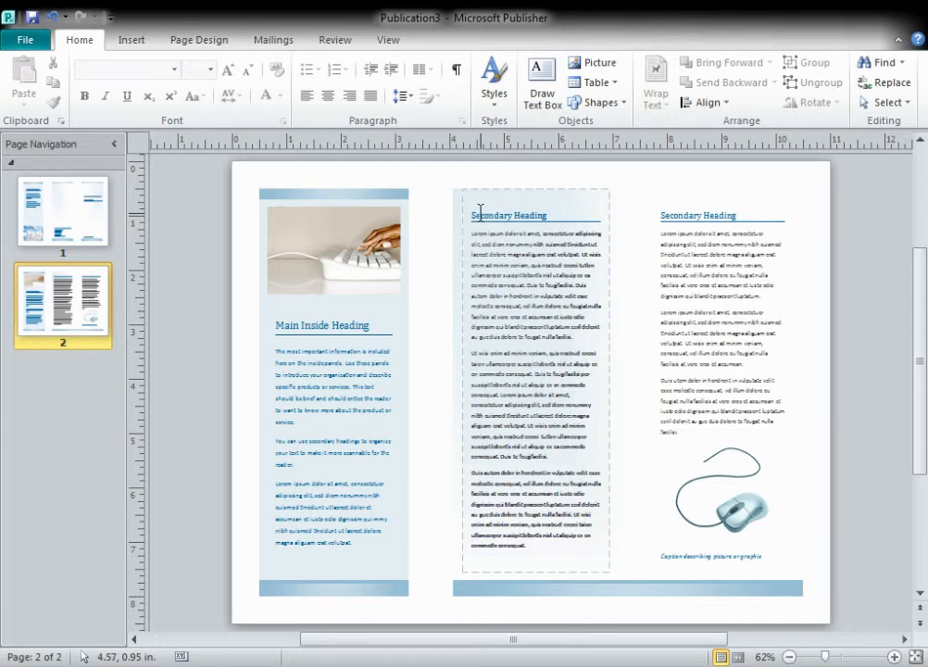
drag(471, 215, 553, 215)
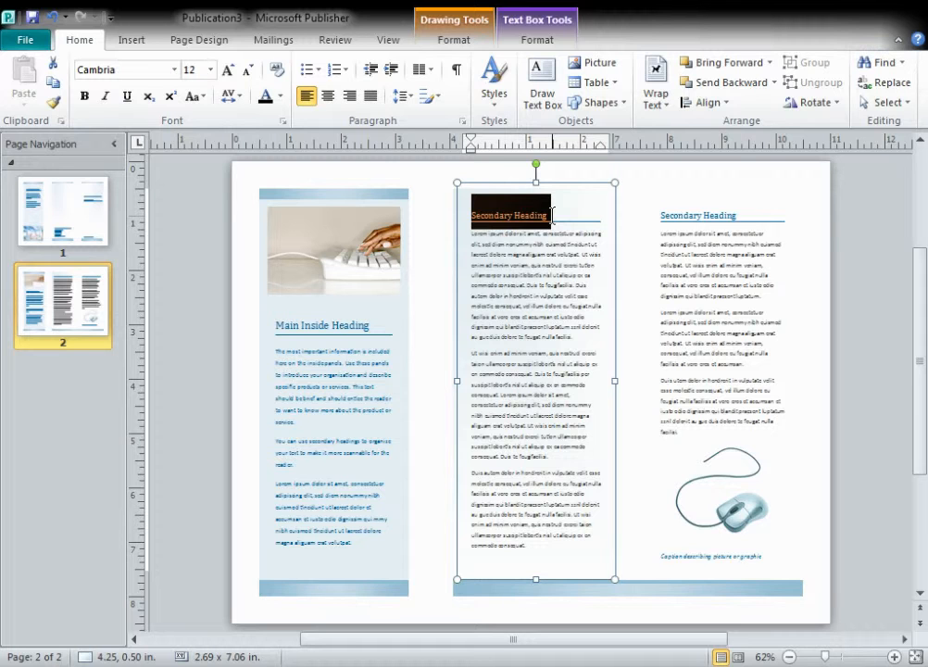
text(What)
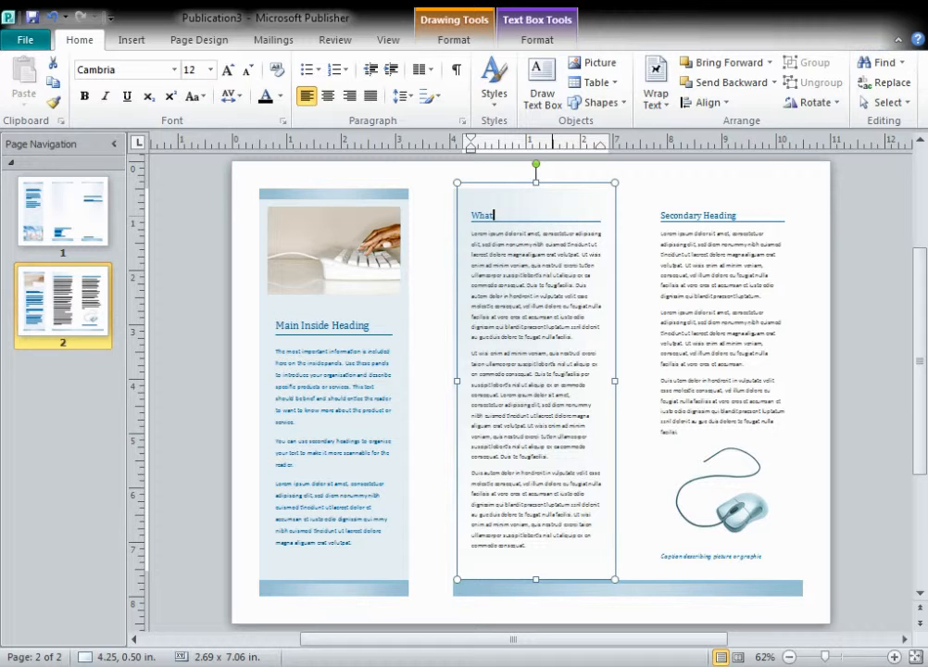
text( to Do)
drag(526, 545, 463, 239)
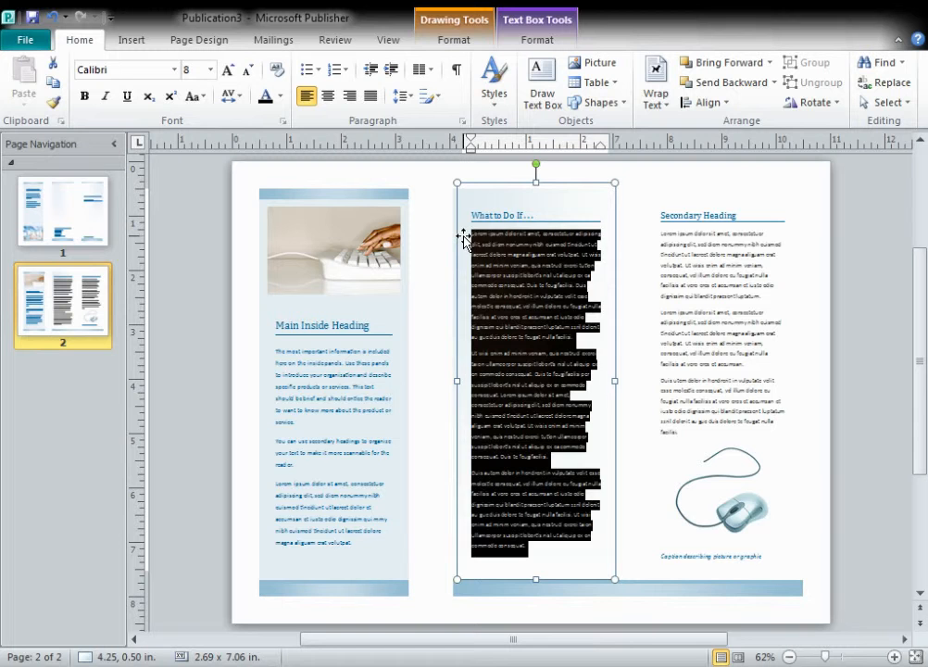
key(Delete)
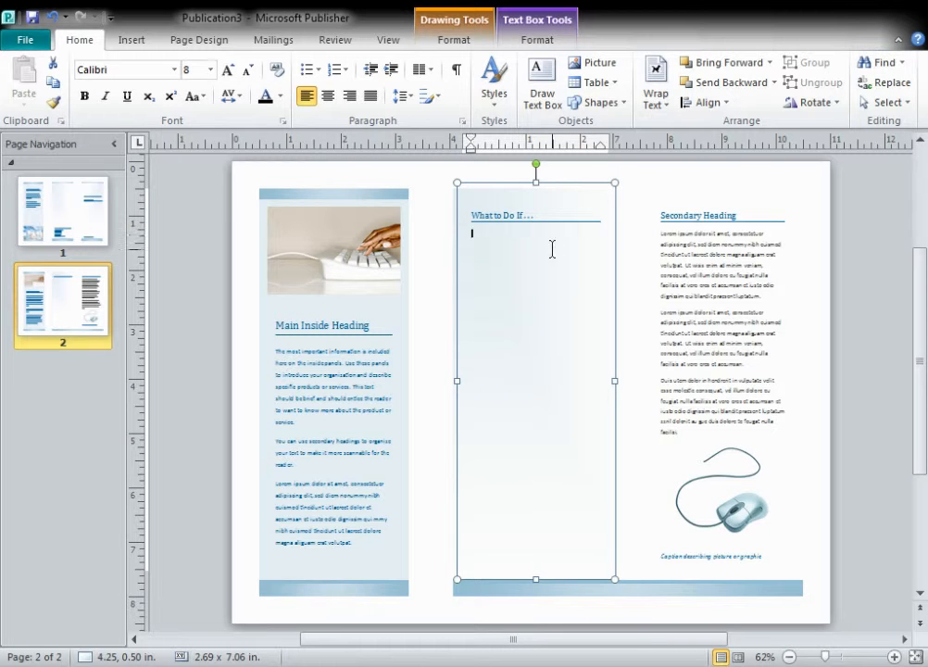
Start a bulleted list under the middle panel's heading with "My computer screen is black" and a "Solution:" bullet
click(306, 70)
click(508, 237)
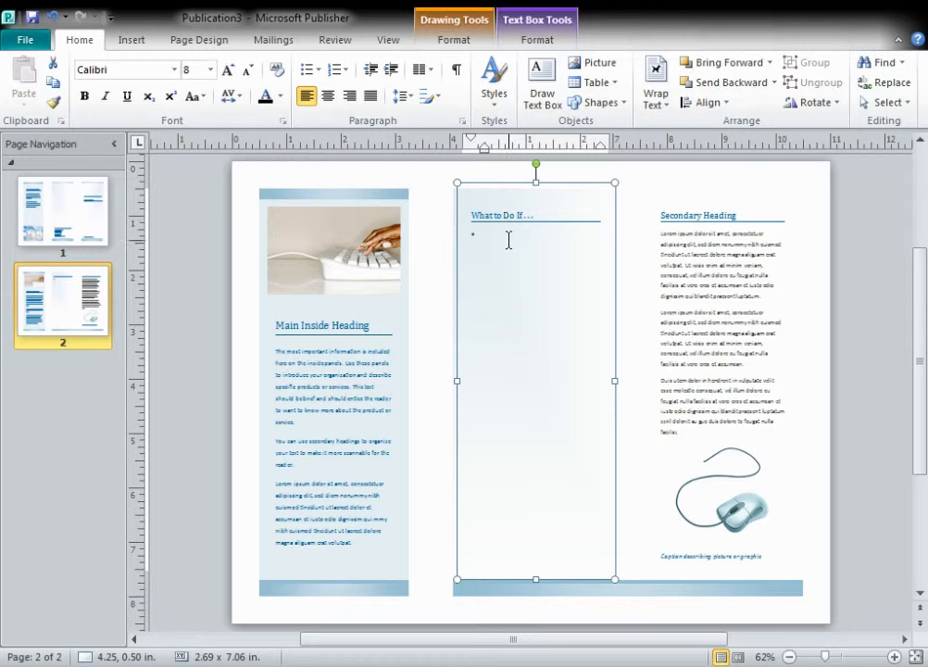
text(My car)
text(s)
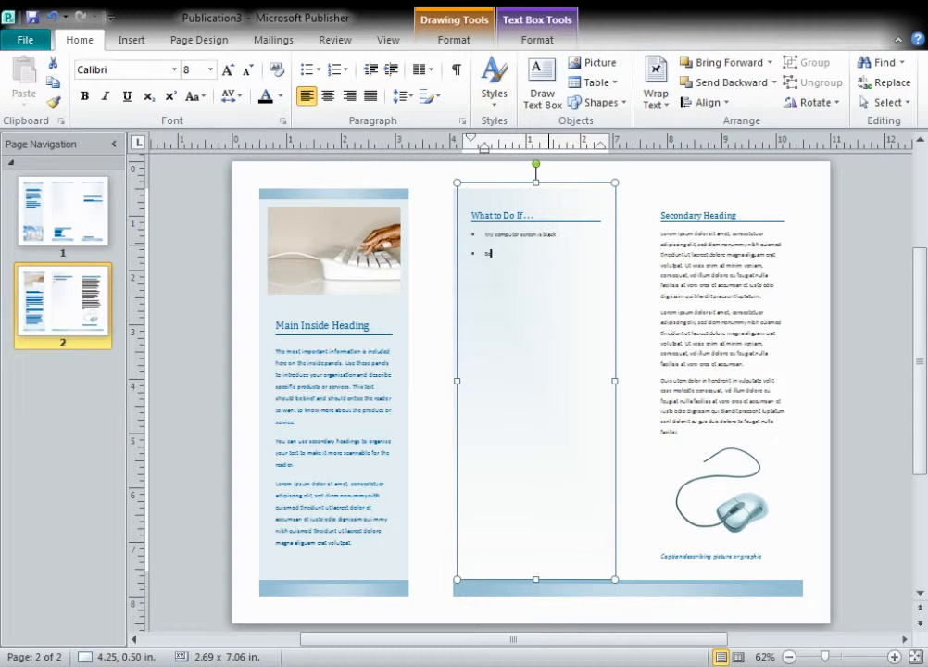
Leave a gap below the first solution and add the bullets "My computer won't turn on" and "Solution:"
key(Return)
key(Return)
key(BackSpace)
key(BackSpace)
key(BackSpace)
key(BackSpace)
click(308, 70)
text(My con)
text(puter won't turn on)
text(So)
Delete the computer mouse picture above the caption in the third panel of page 2
click(739, 523)
click(334, 268)
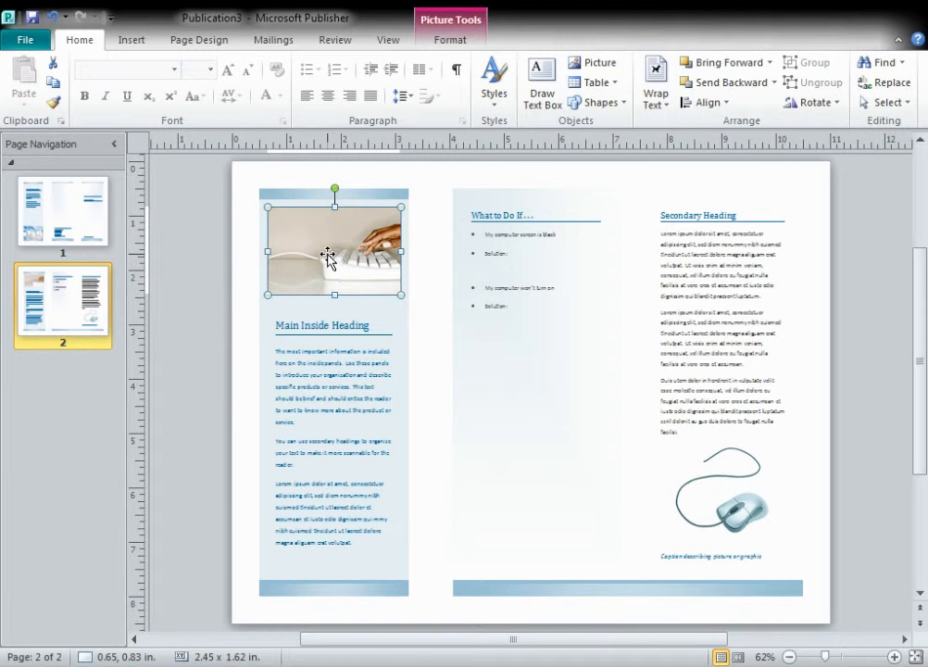
click(749, 515)
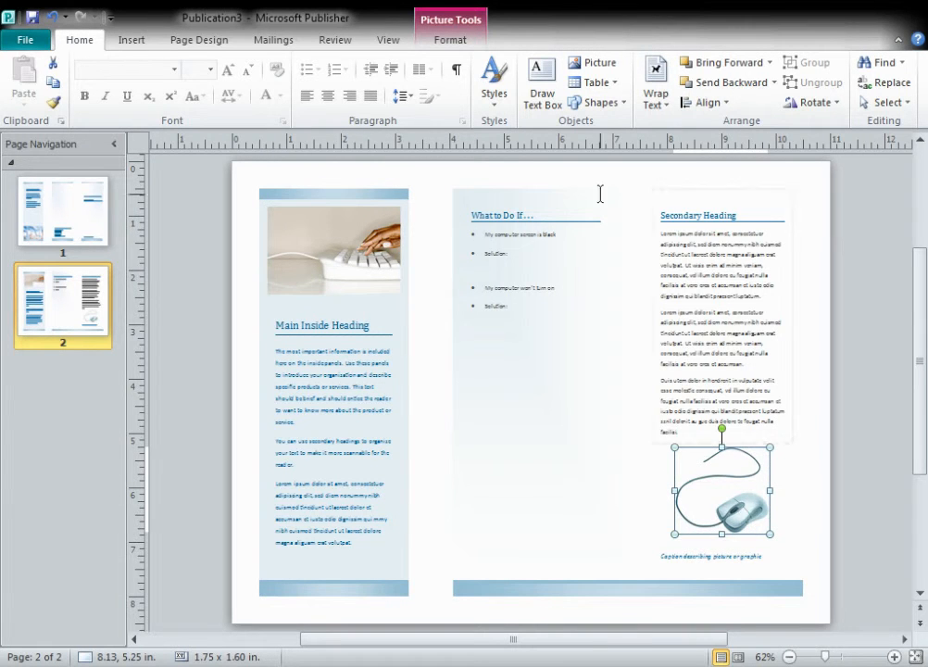
click(449, 41)
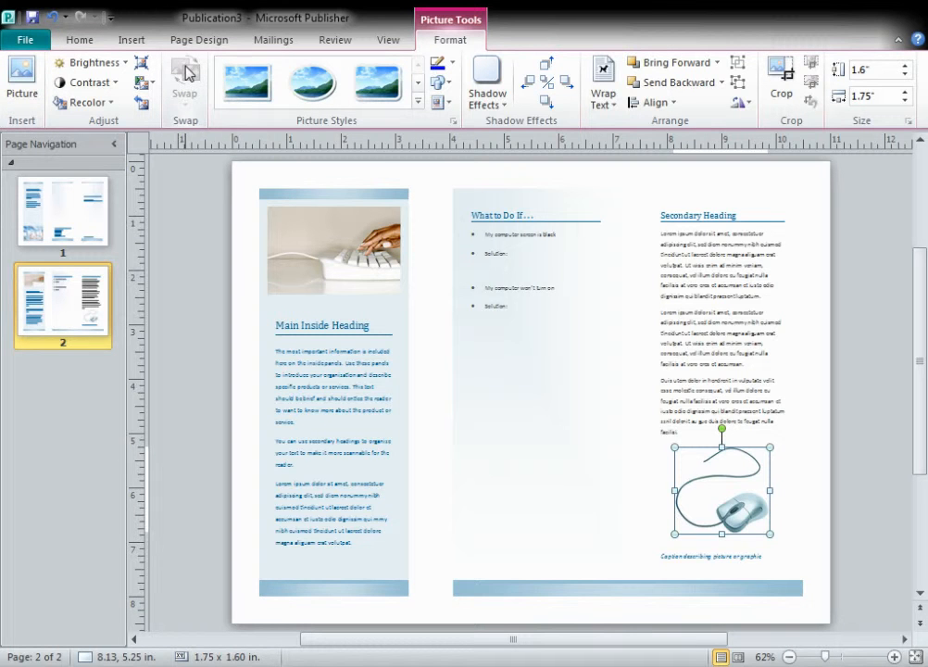
key(Delete)
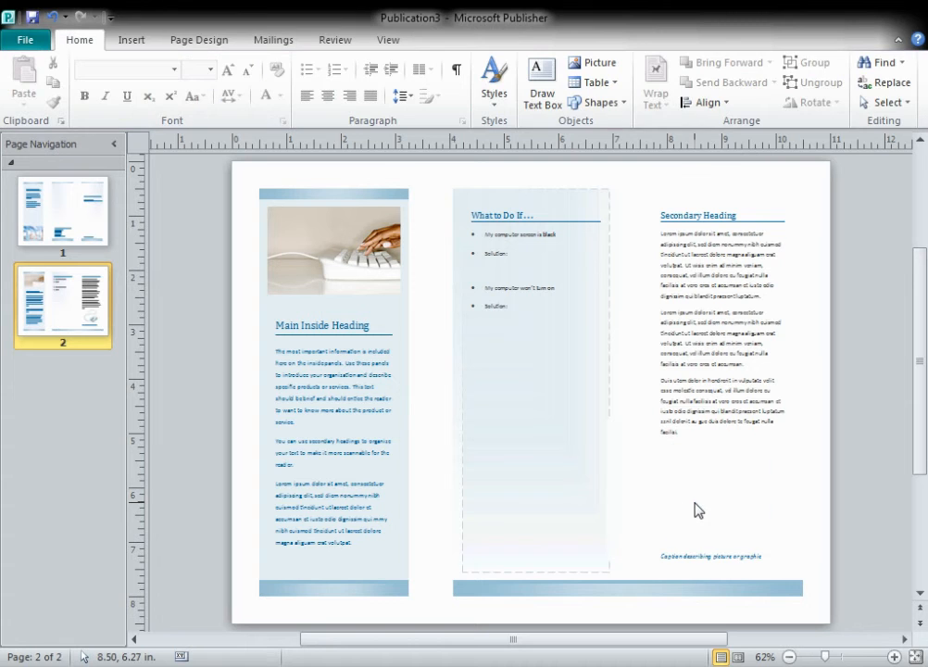
Search the clip art collection for "mouse", and refine the search to "computer mouse"
click(131, 42)
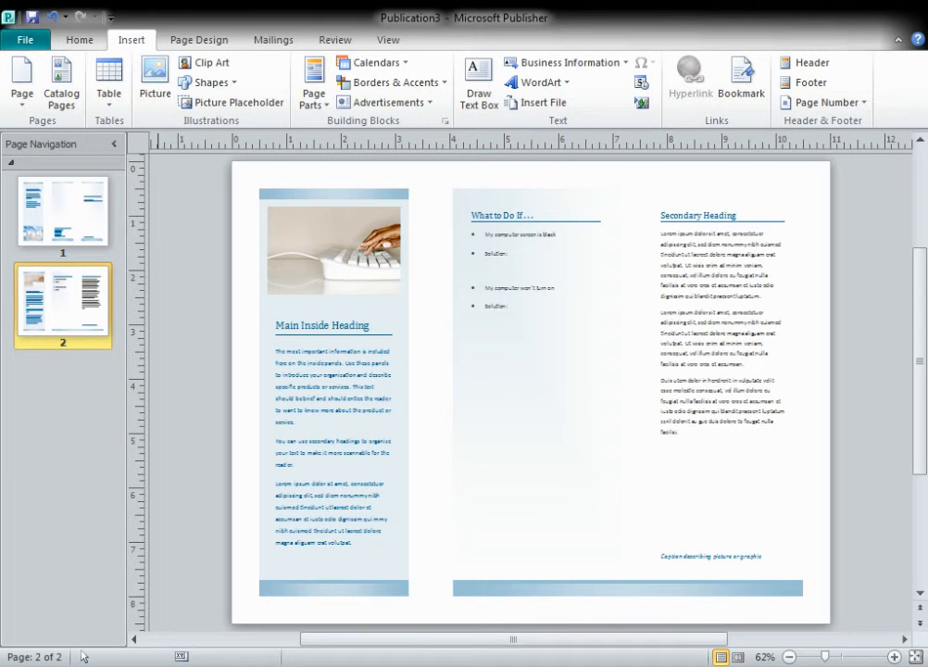
click(194, 63)
text(mouse)
key(Return)
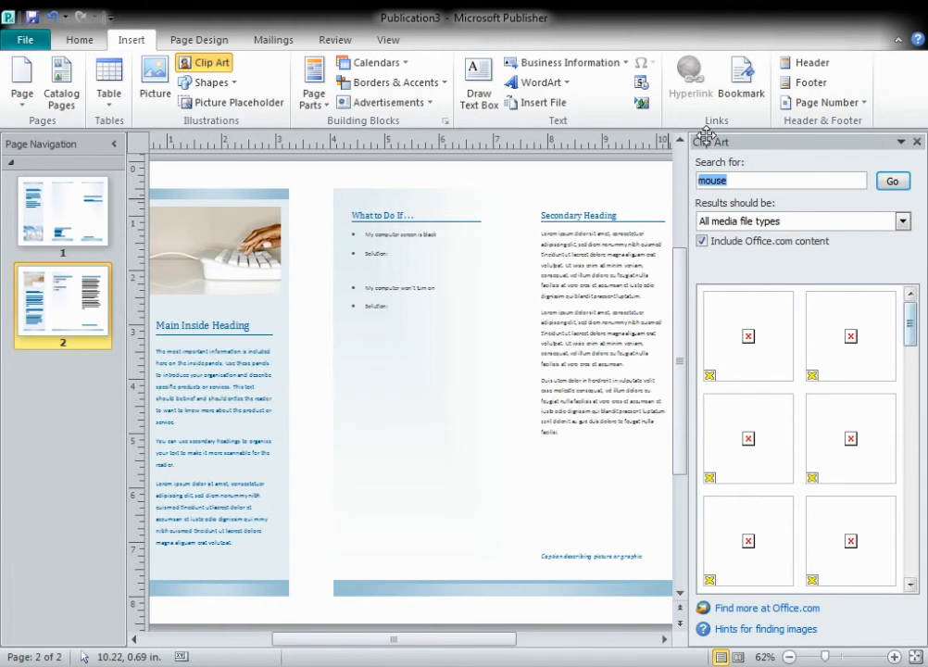
text(computer mouse)
key(Return)
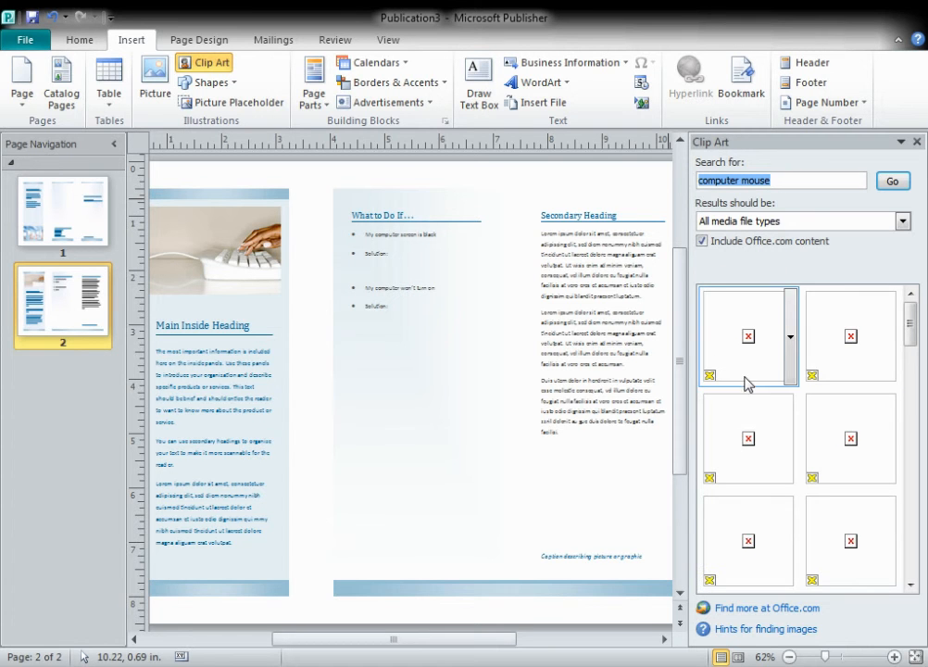
click(793, 342)
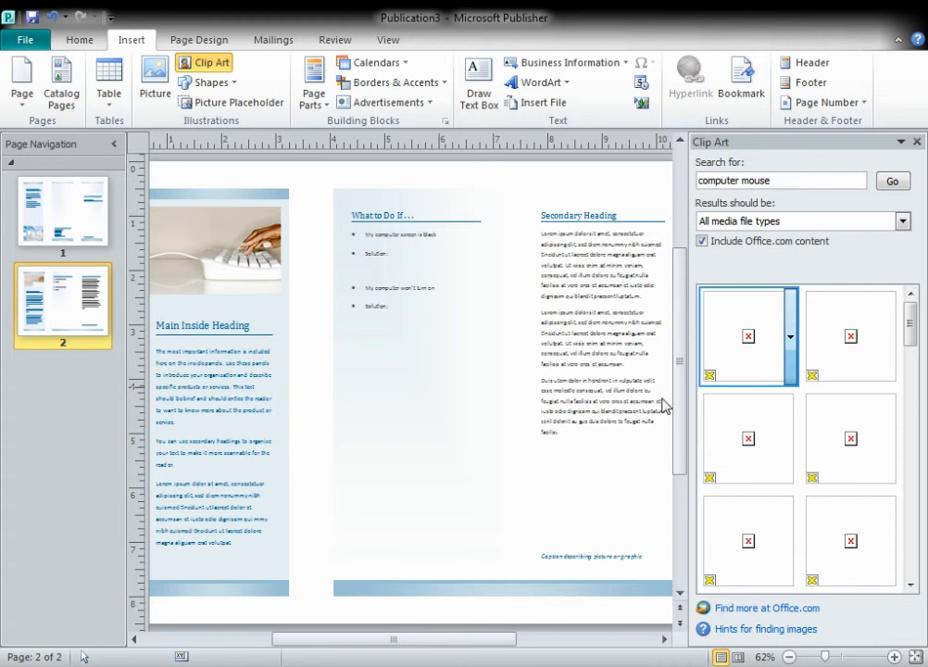
drag(663, 405, 439, 383)
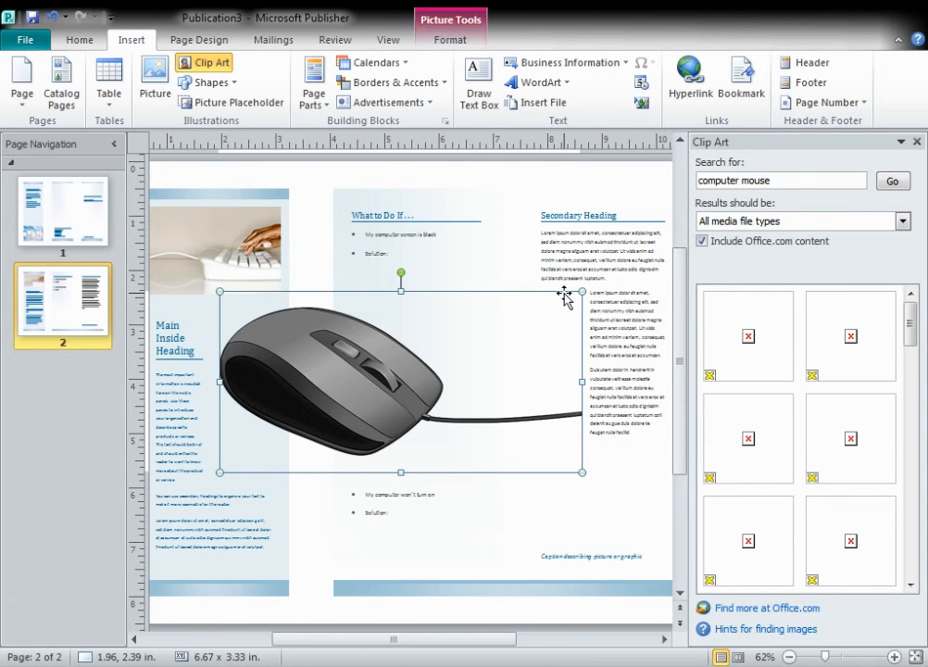
key(Delete)
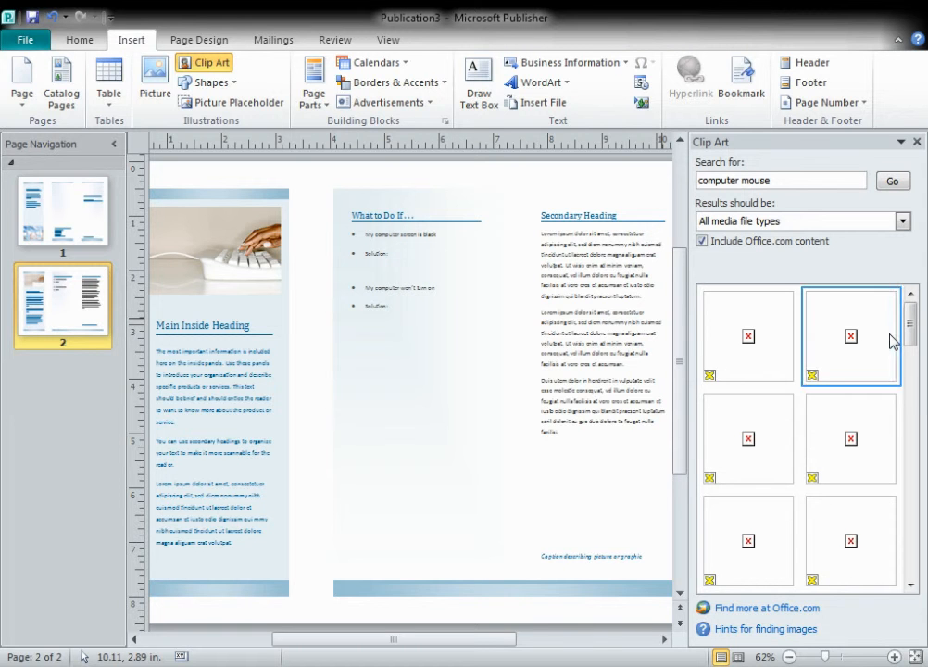
Insert the black computer mouse silhouette, shrink it to about 1.11 x 2.22 in., tilt it, and place it below the third panel's text
mouse_move(892, 341)
click(805, 400)
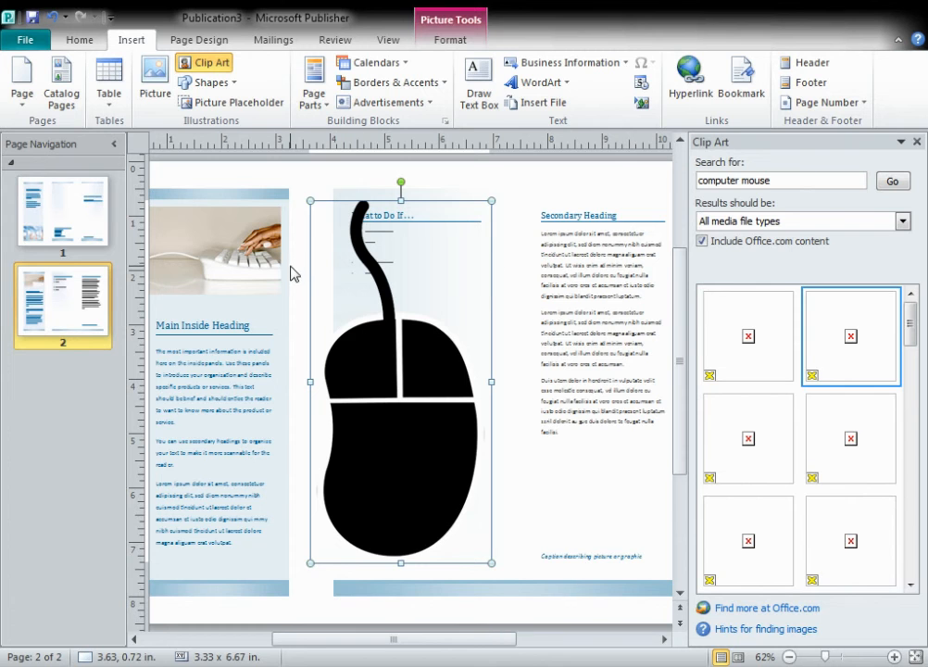
drag(308, 202, 404, 531)
drag(420, 489, 589, 495)
drag(574, 399, 576, 427)
drag(622, 503, 596, 501)
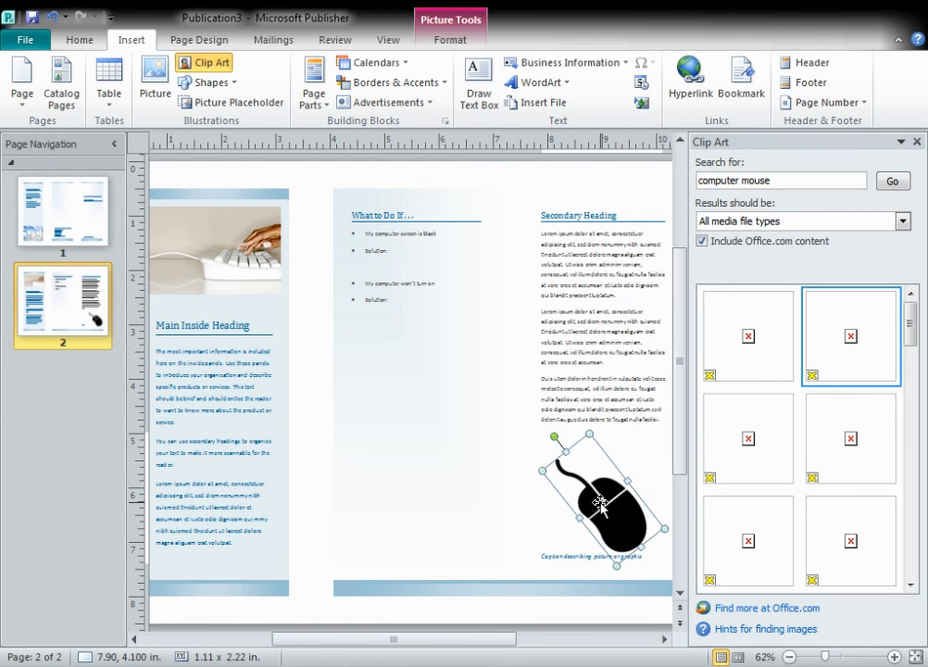
Delete the picture caption text box at the bottom of the third panel on page 2
click(560, 554)
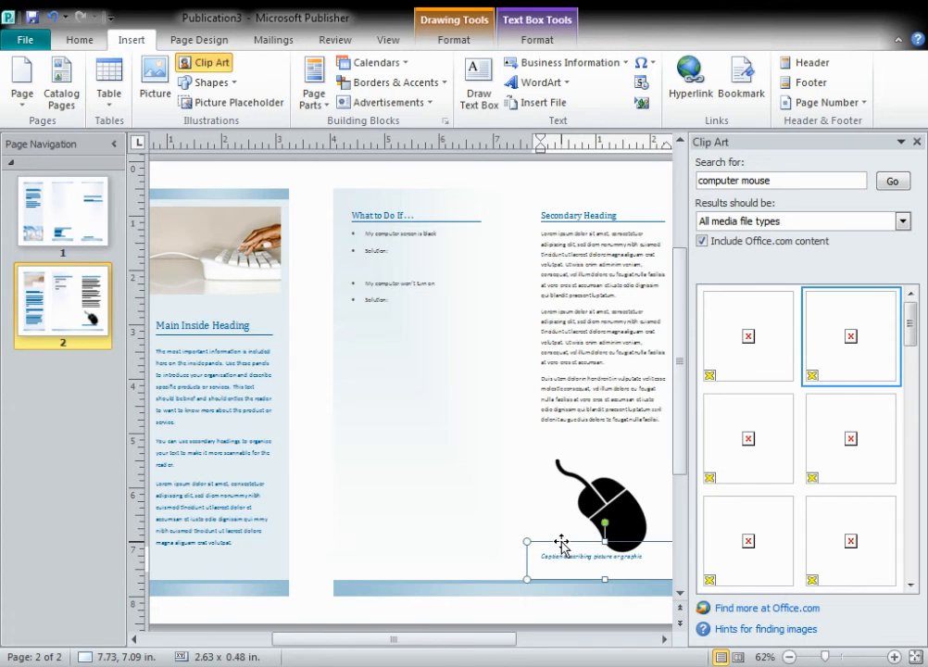
drag(560, 543, 562, 548)
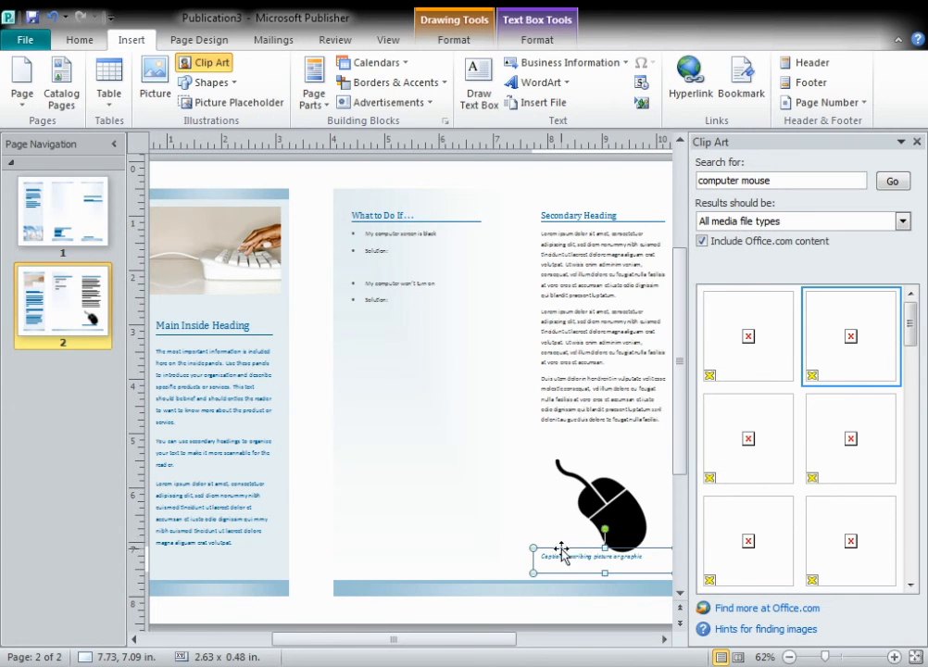
key(Delete)
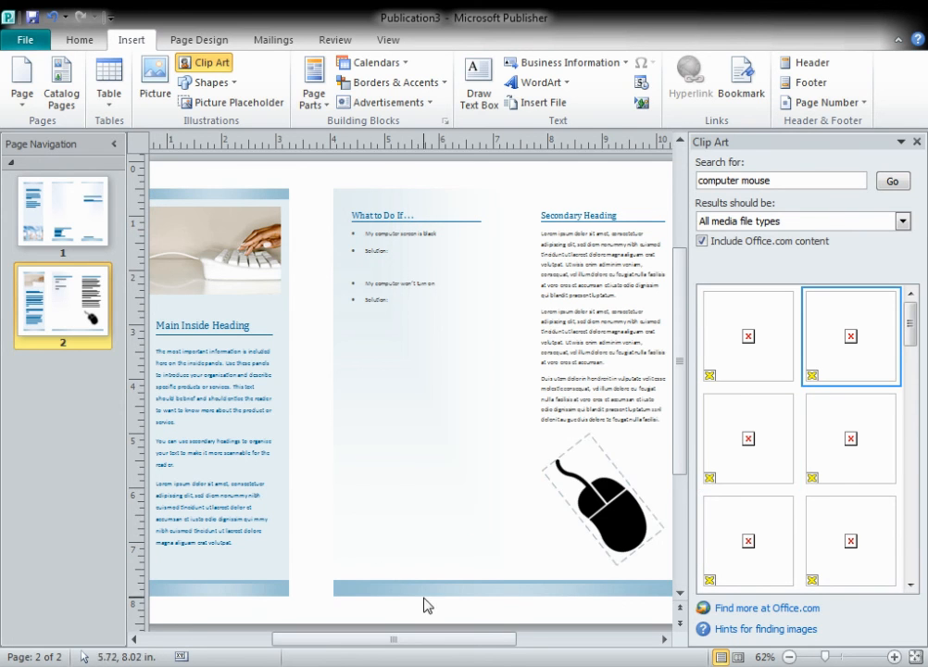
Return to page 1 of the brochure and start saving the publication
click(613, 276)
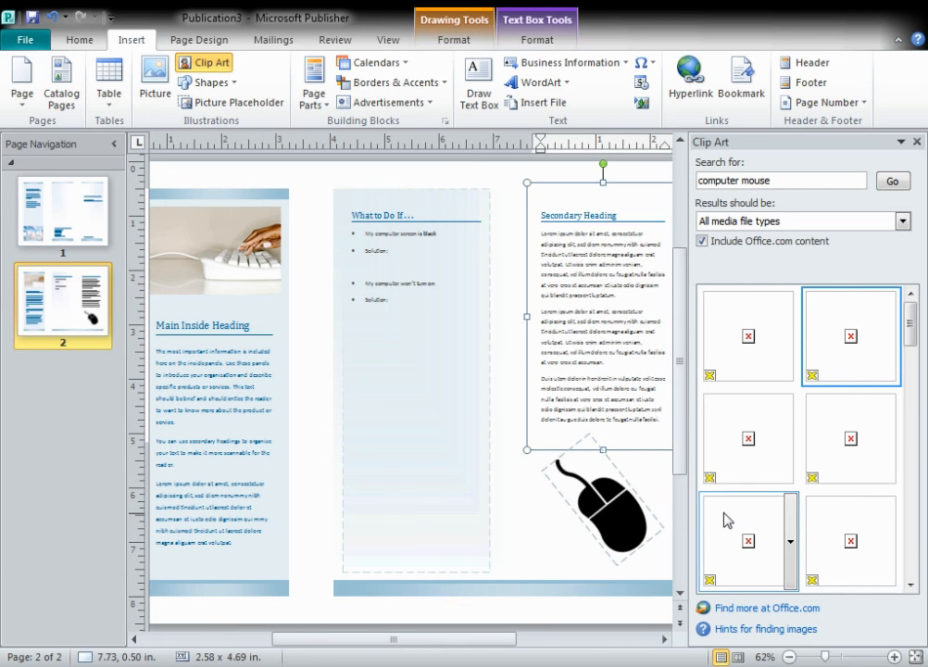
click(69, 218)
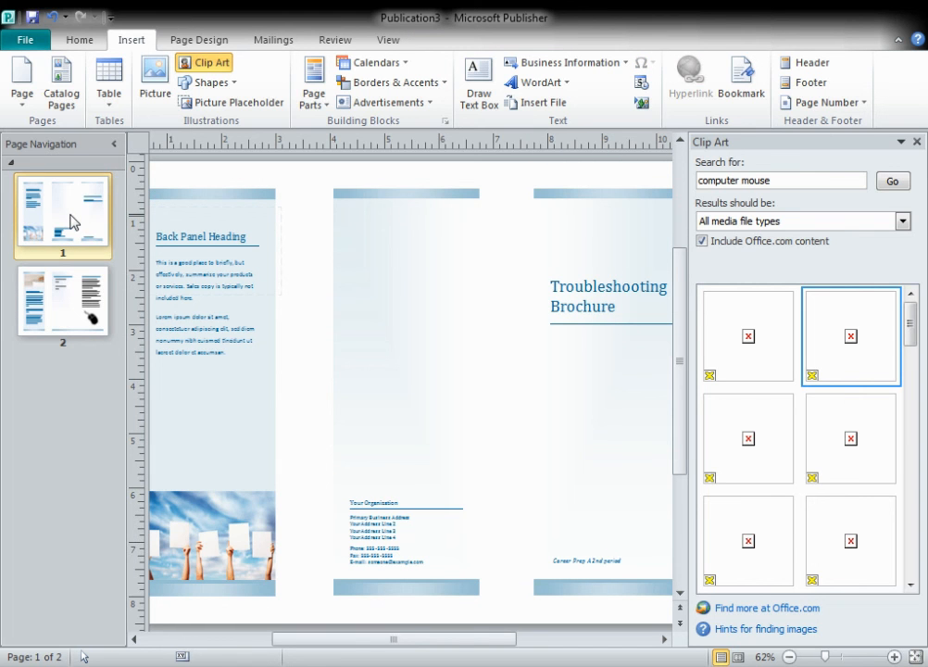
click(30, 41)
click(56, 100)
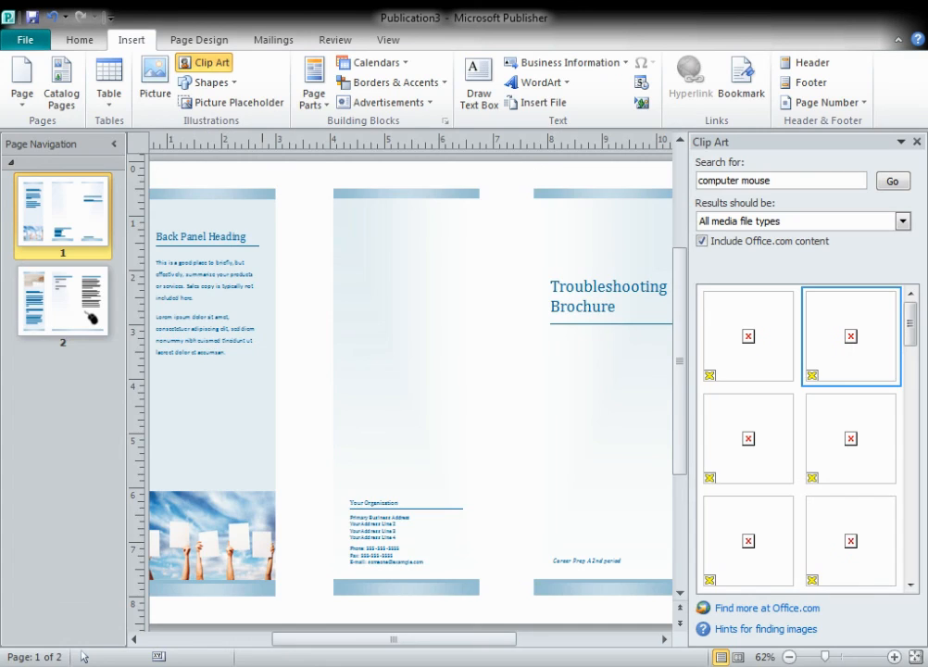